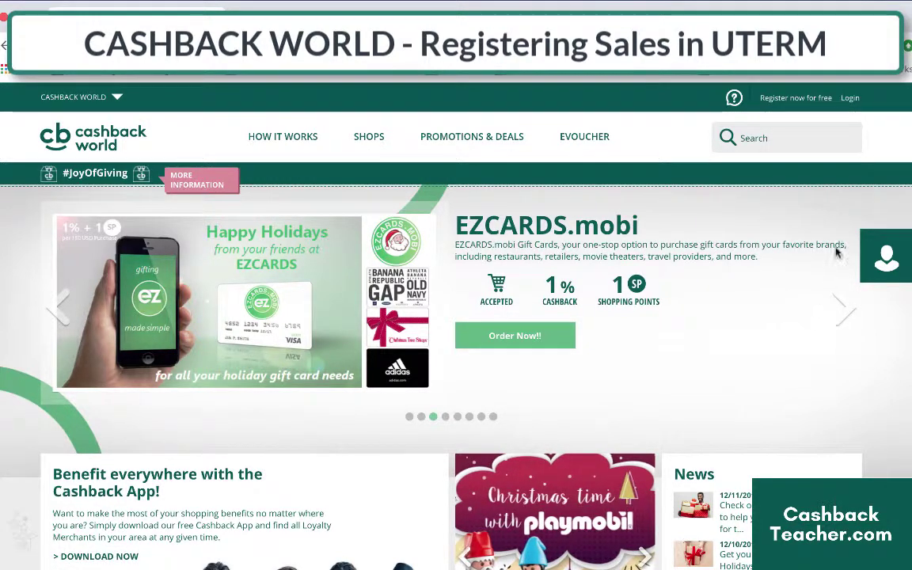
- Open the Cashback World login page from the Login link in the header
left_click(849, 99)
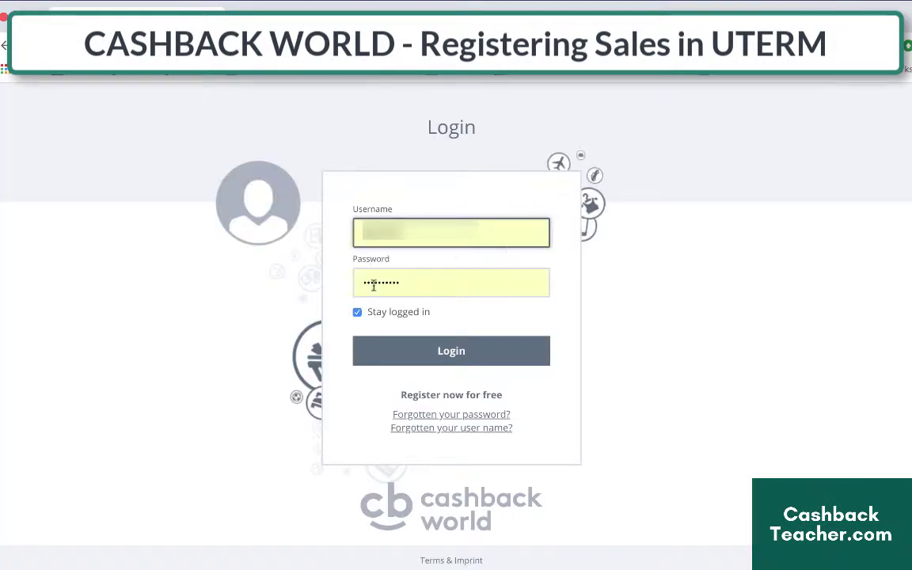
- Sign in to the merchant dashboard and launch UTERM from the BRANDNEW card
left_click(458, 353)
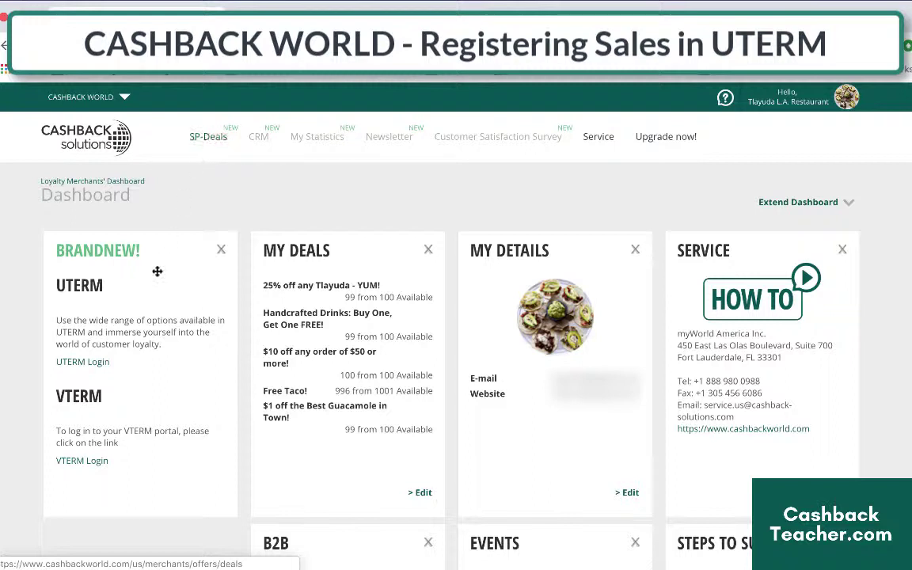
left_click(83, 361)
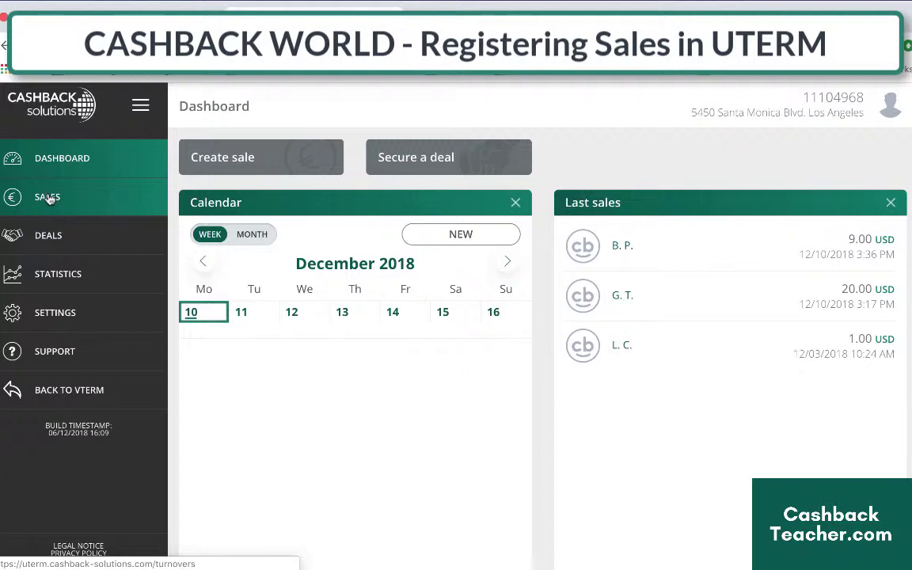
- Expand DEALS in the UTERM sidebar and choose Create sale
left_click(35, 237)
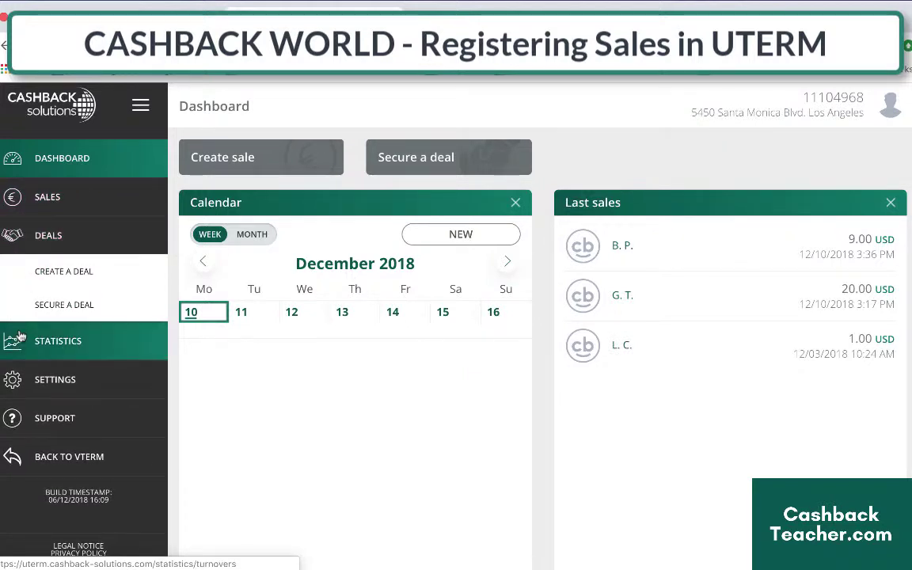
left_click(49, 224)
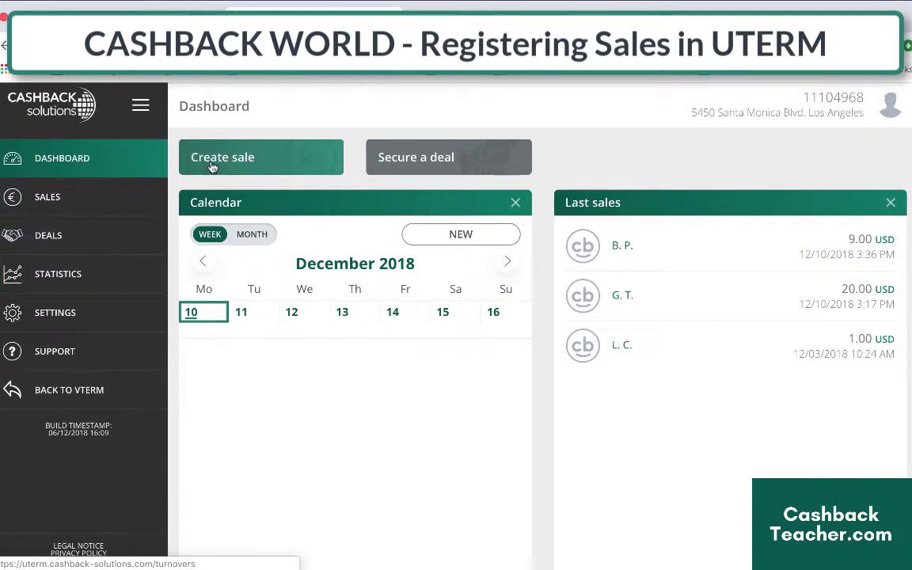
left_click(211, 170)
- Focus the Member ID field, then select row 8's Cashback ID in cell E8
left_click(233, 206)
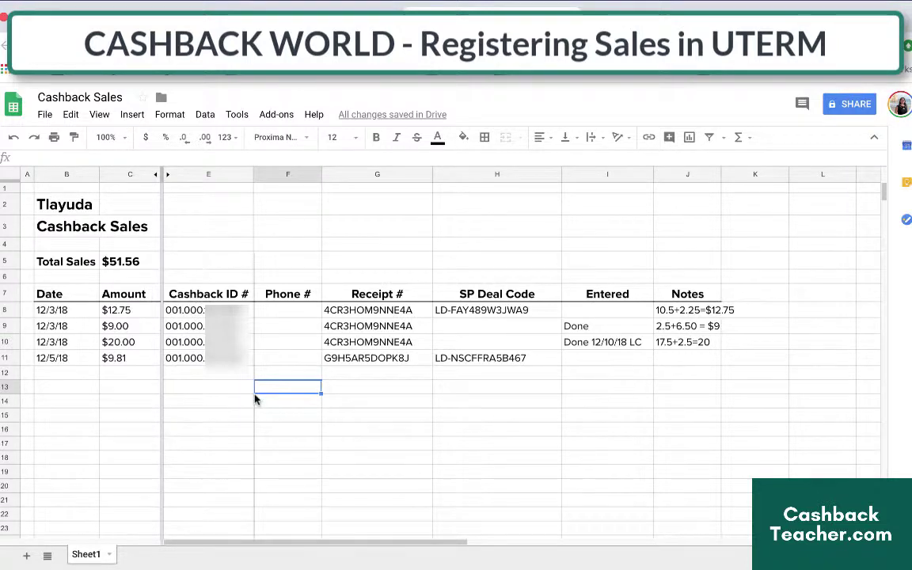
left_click(187, 312)
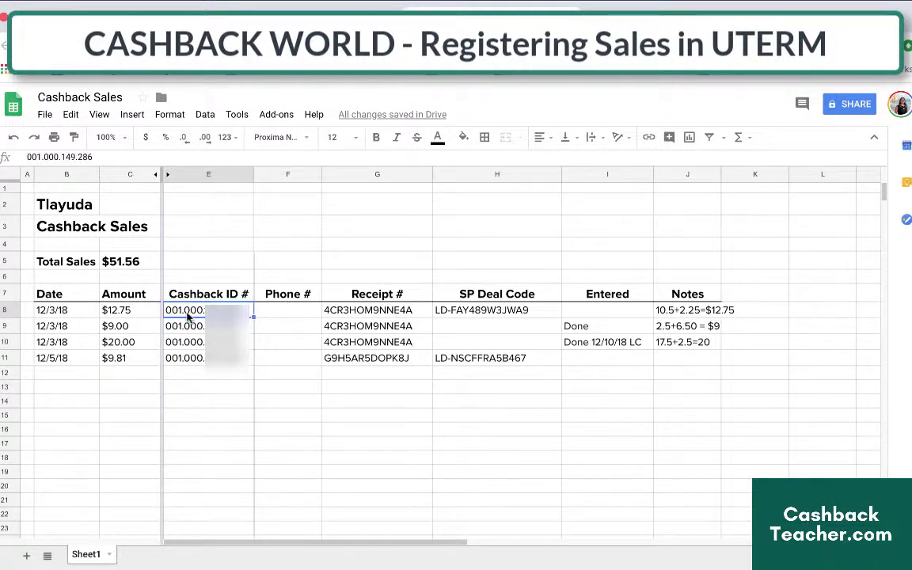
- Paste the Cashback ID from E8 into UTERM's Member ID field and search for that member
key("ctrl+c")
key("ctrl+Tab")
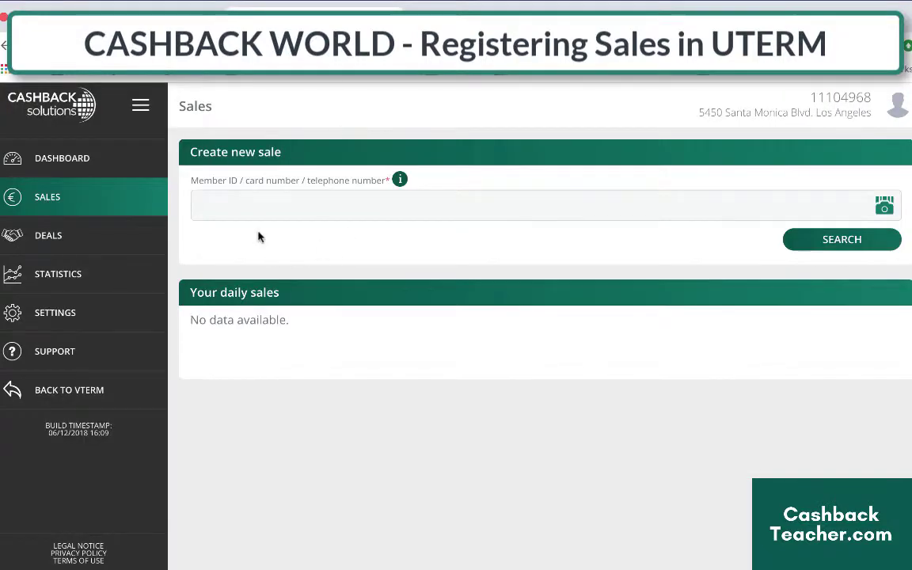
key("ctrl+v")
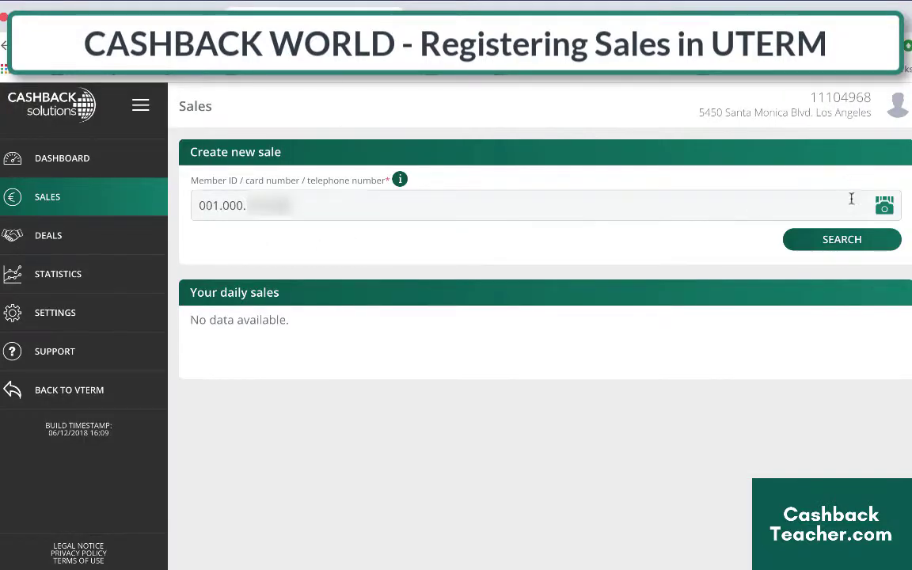
left_click(837, 241)
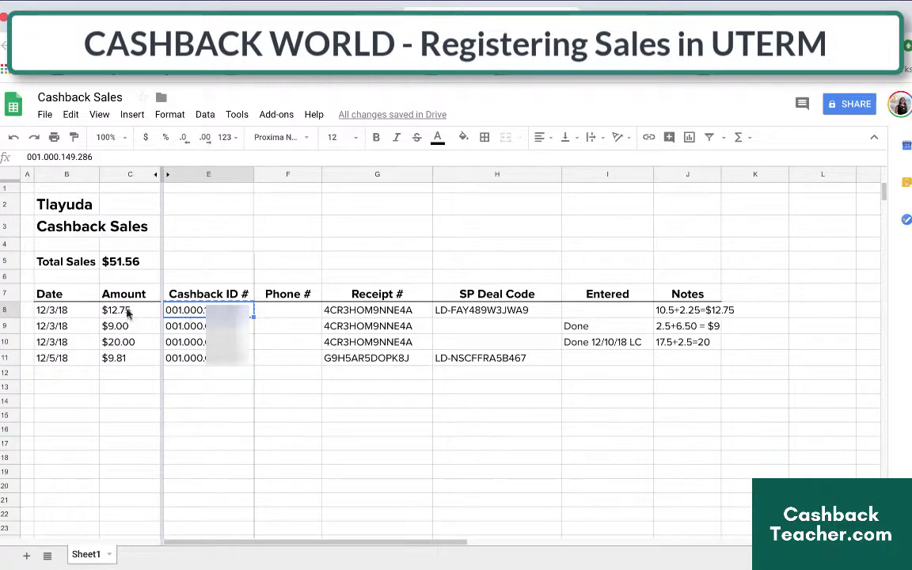
- Enter row 8's amount of 12.75 USD as the sale amount
left_click(107, 313)
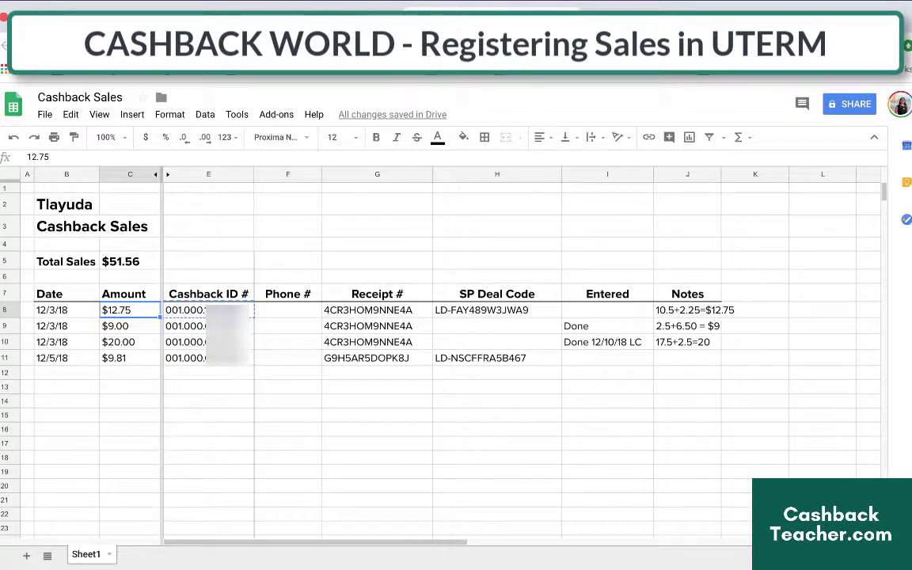
key("ctrl+shift+Tab")
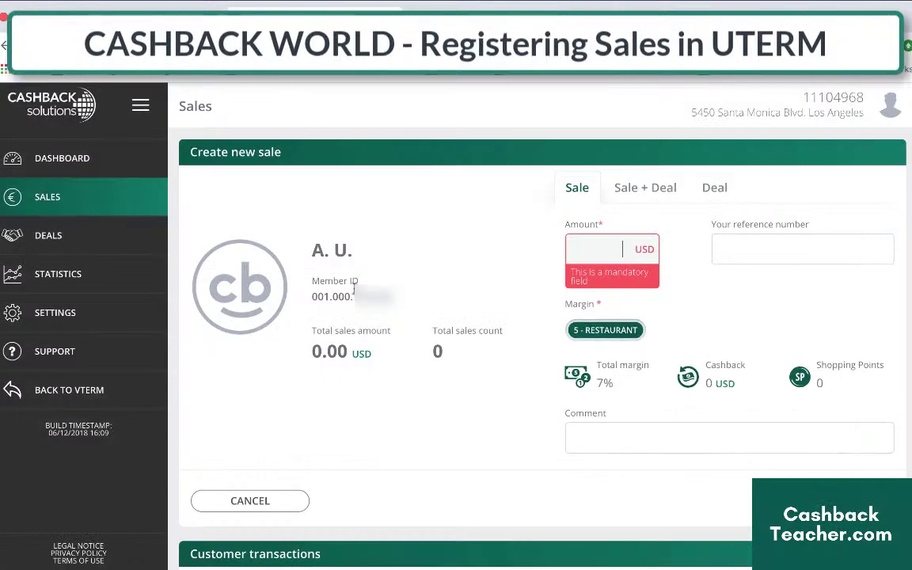
left_click(598, 242)
type("12.75")
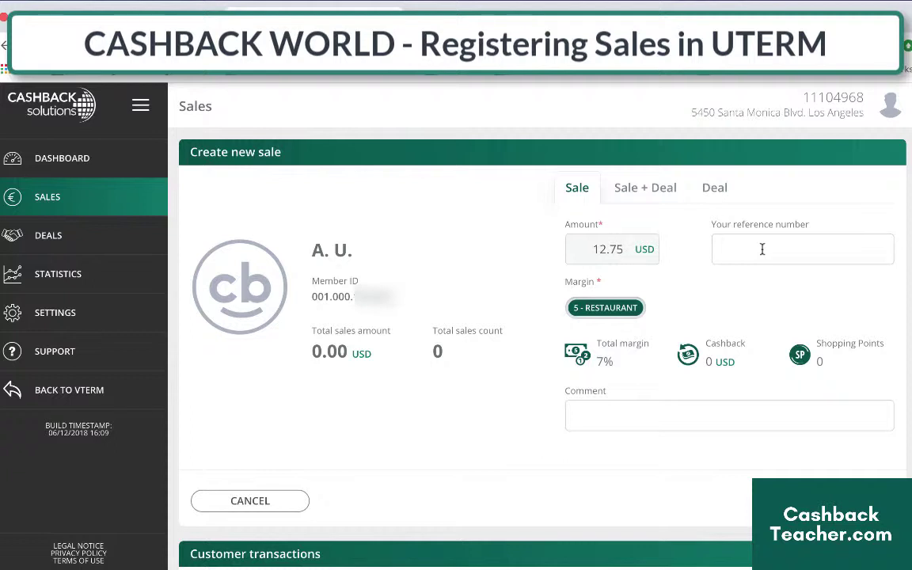
left_click(629, 413)
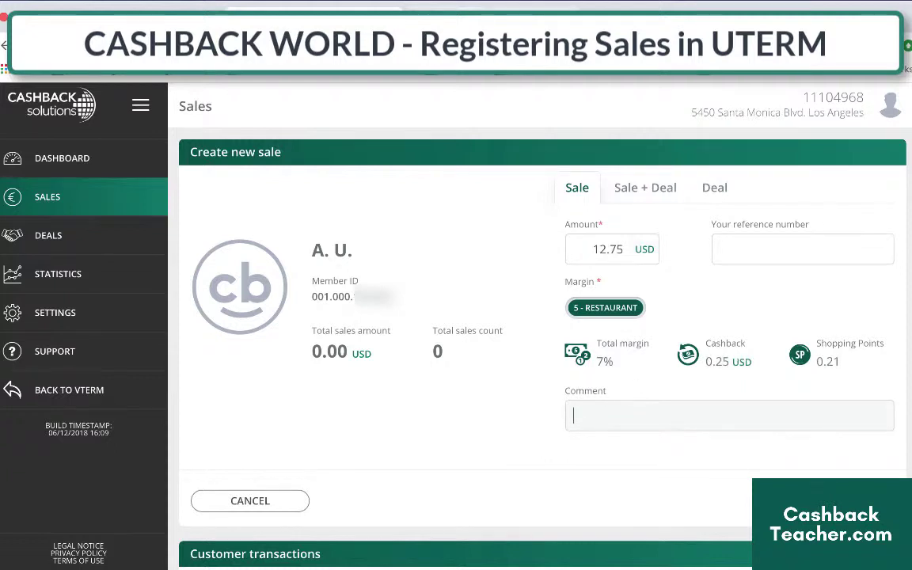
key("ctrl+Tab")
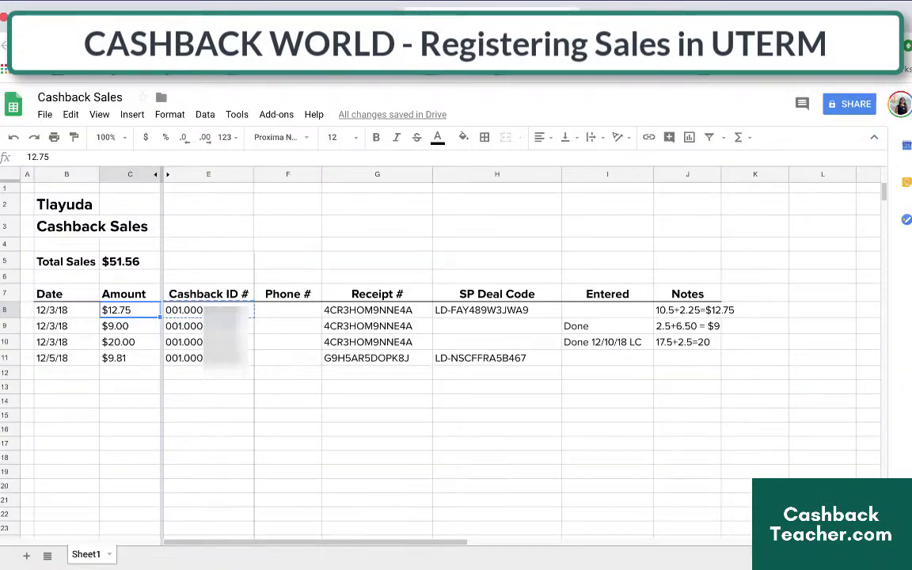
- Paste the receipt number from G8 as the sale comment and submit the sale
left_click(369, 313)
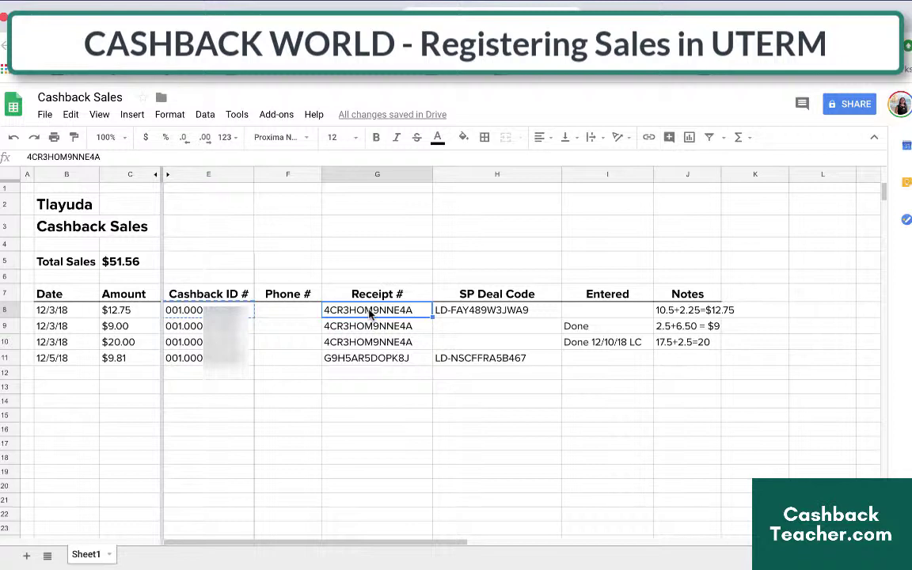
double_click(123, 157)
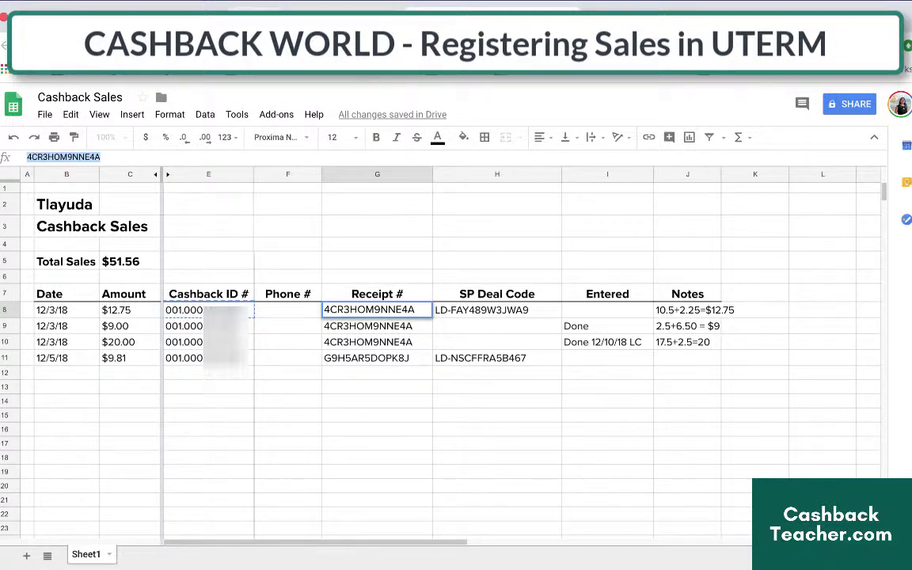
left_click(237, 8)
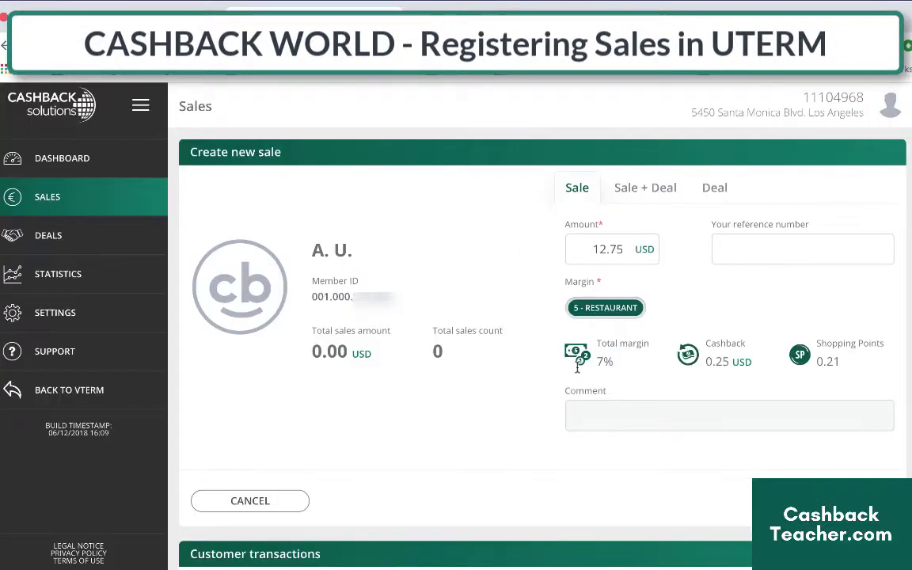
key("ctrl+v")
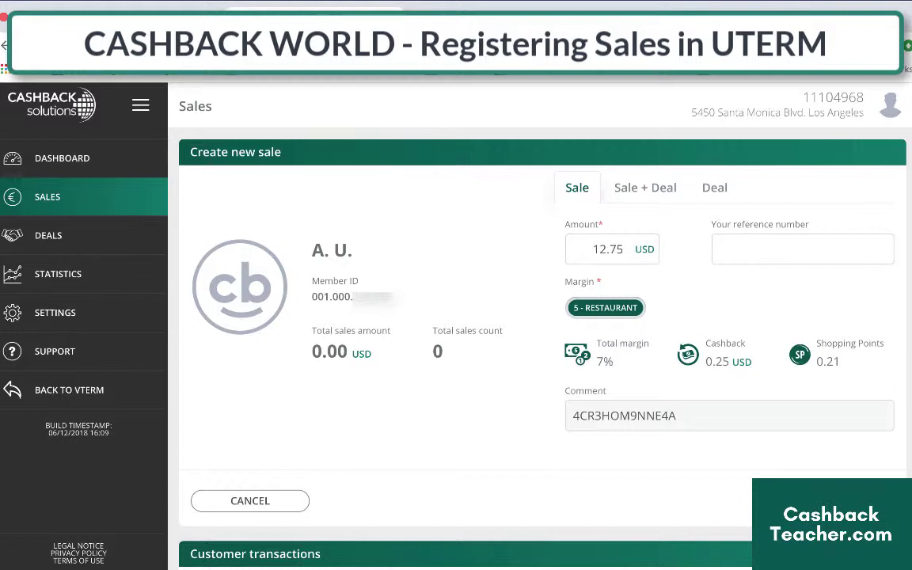
key("Return")
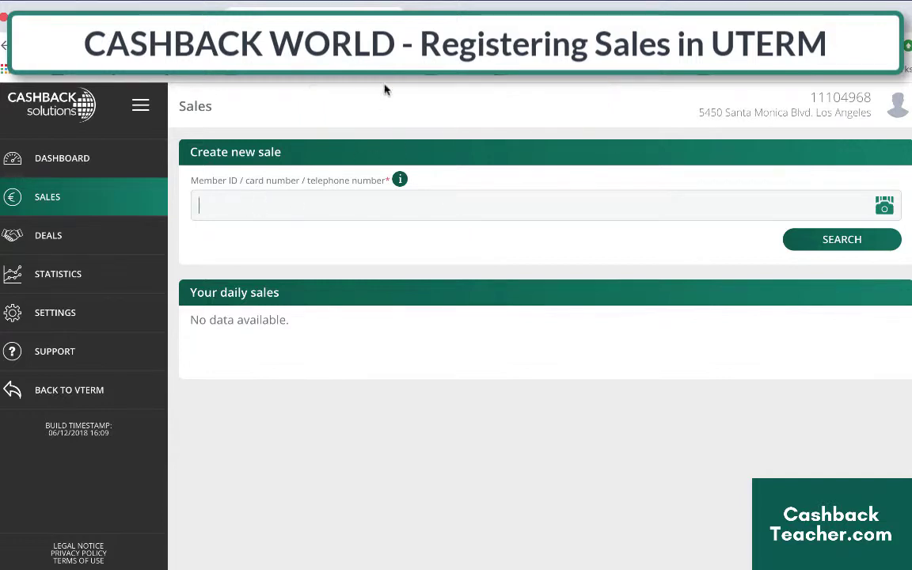
- Enter Done in the Entered cell I8 for the $12.75 sale
left_click(76, 12)
left_click(588, 309)
type("Done")
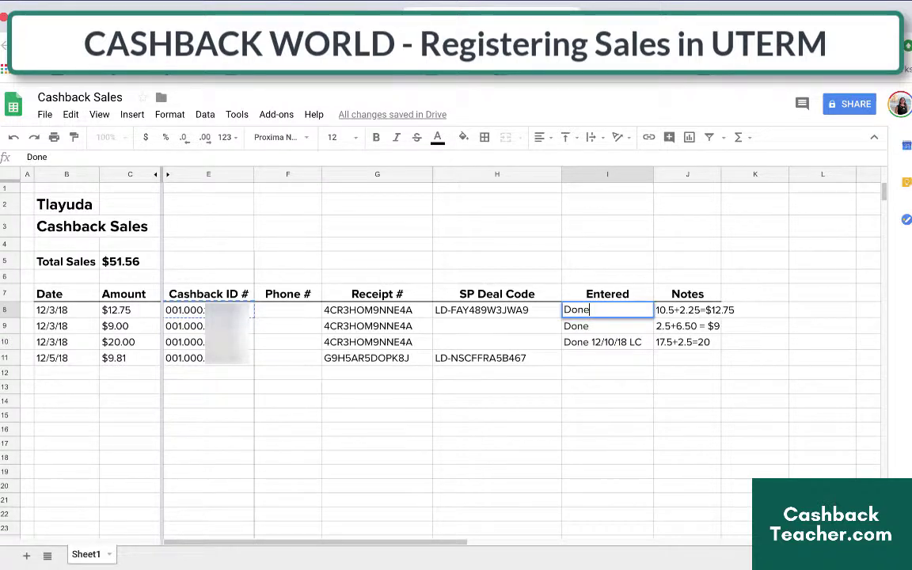
key("Return")
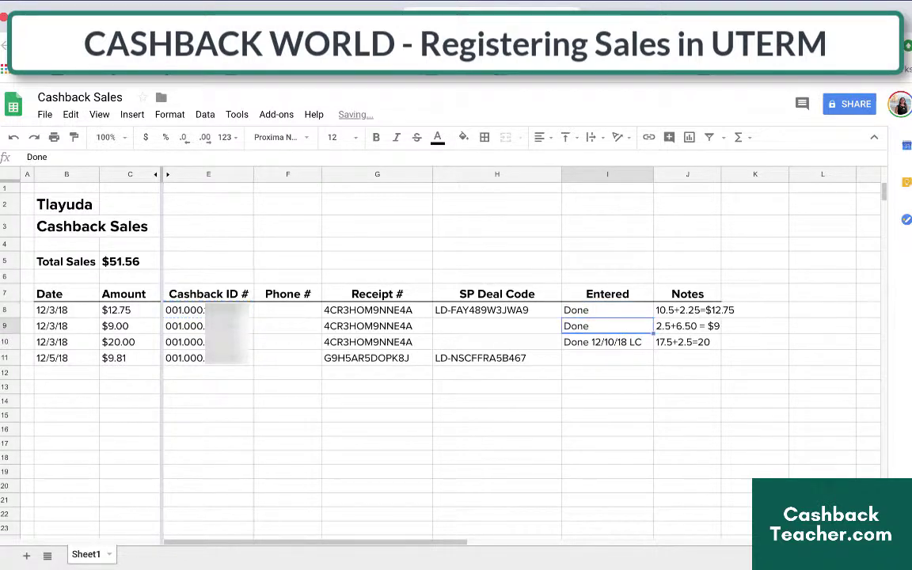
left_click(607, 310)
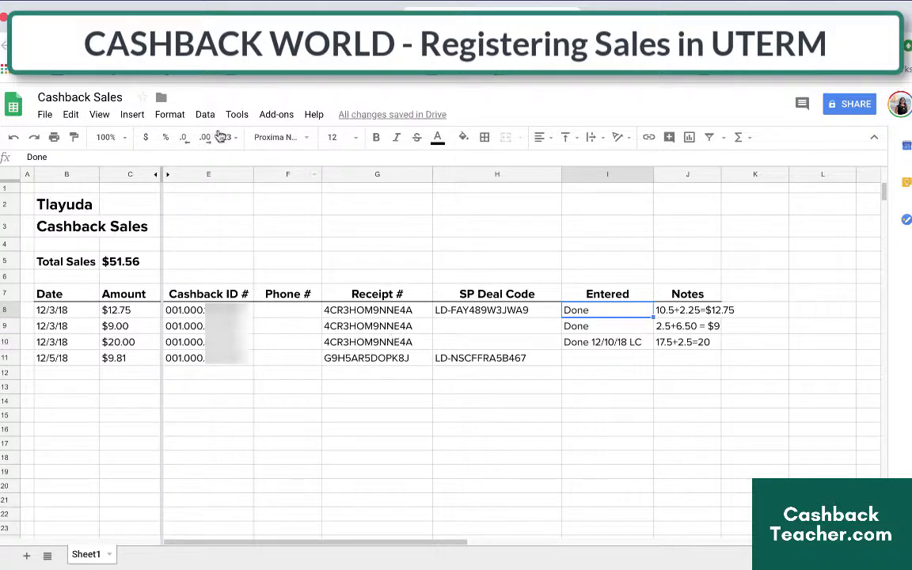
left_click(586, 358)
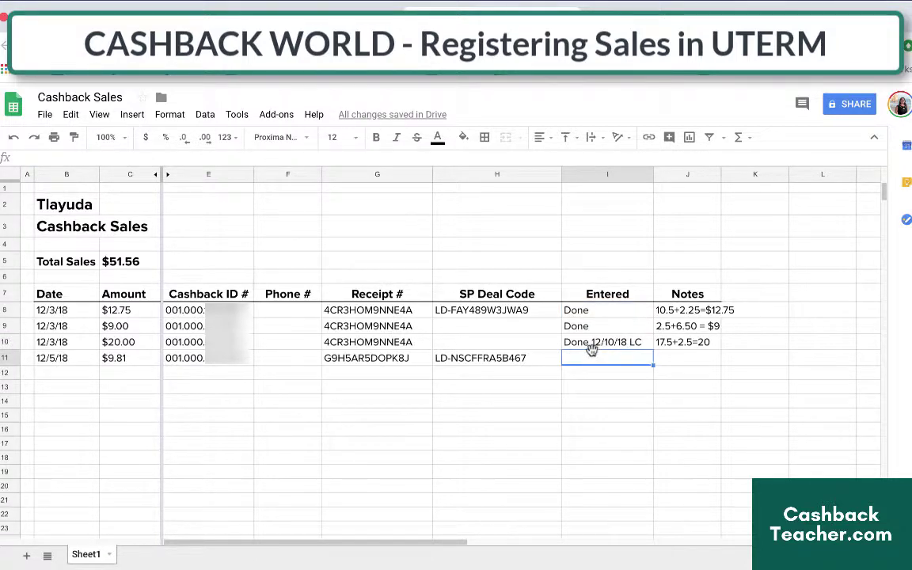
- Copy the Cashback ID from E11 into UTERM's member search and look up that member
left_click(212, 361)
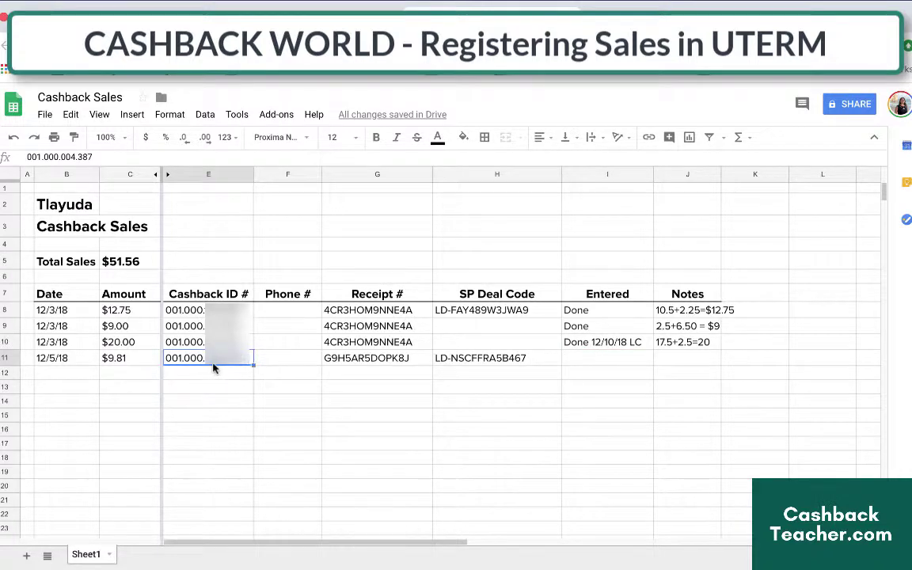
key("super+c")
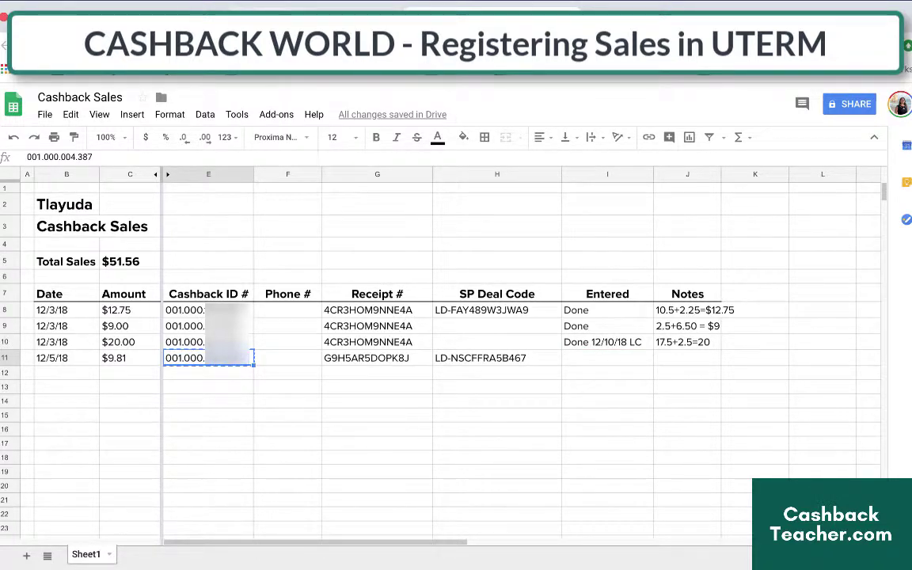
key("ctrl+Tab")
left_click(203, 198)
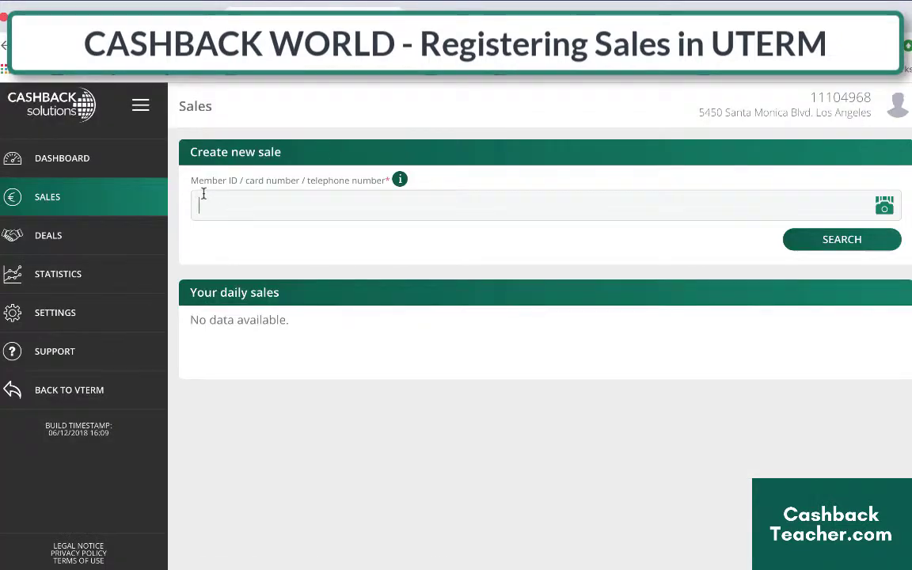
key("super+v")
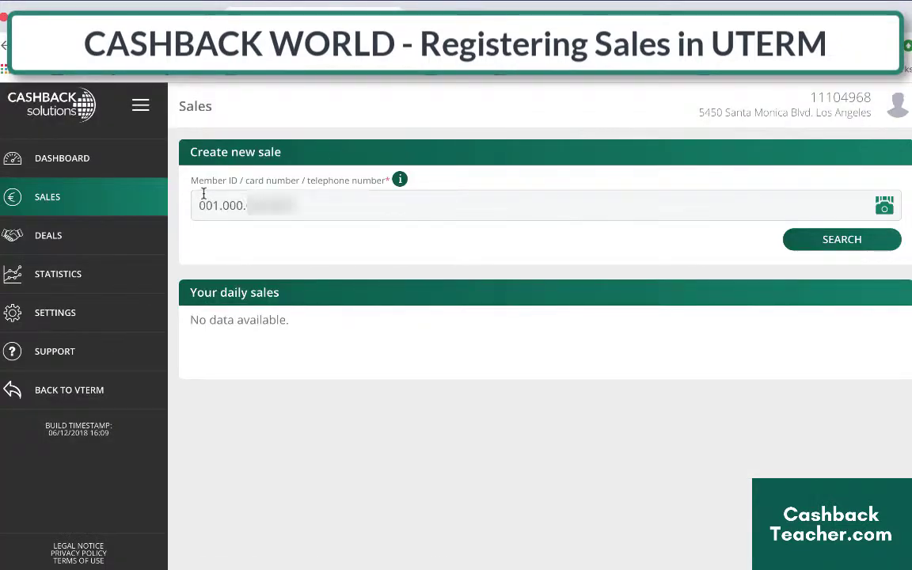
left_click(832, 241)
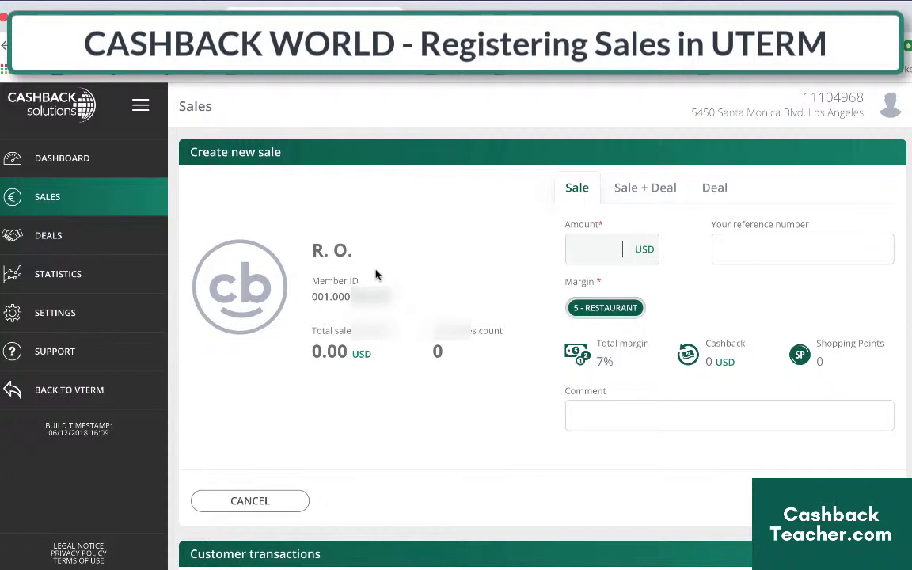
- Make it a Sale + Deal with the Free Taco deal and advance to the sale amount
left_click(640, 197)
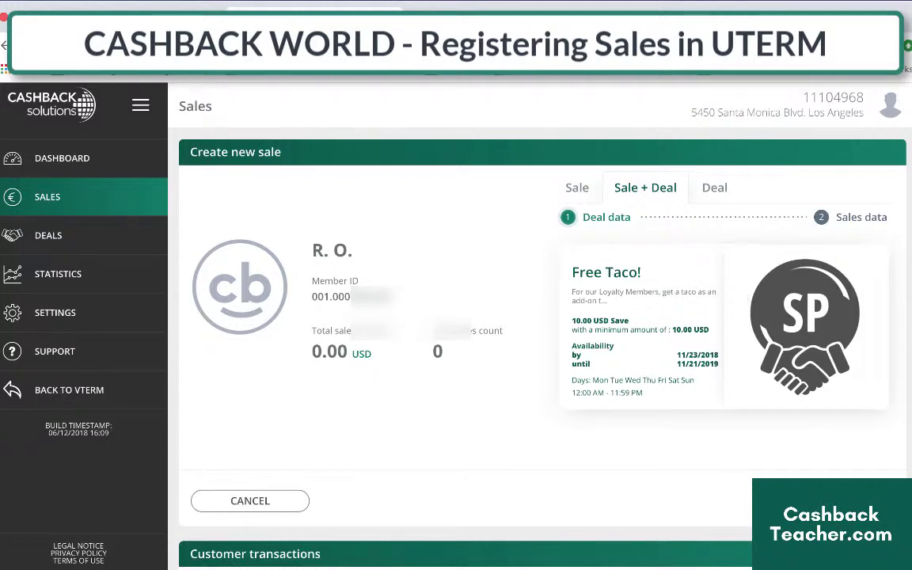
left_click(475, 8)
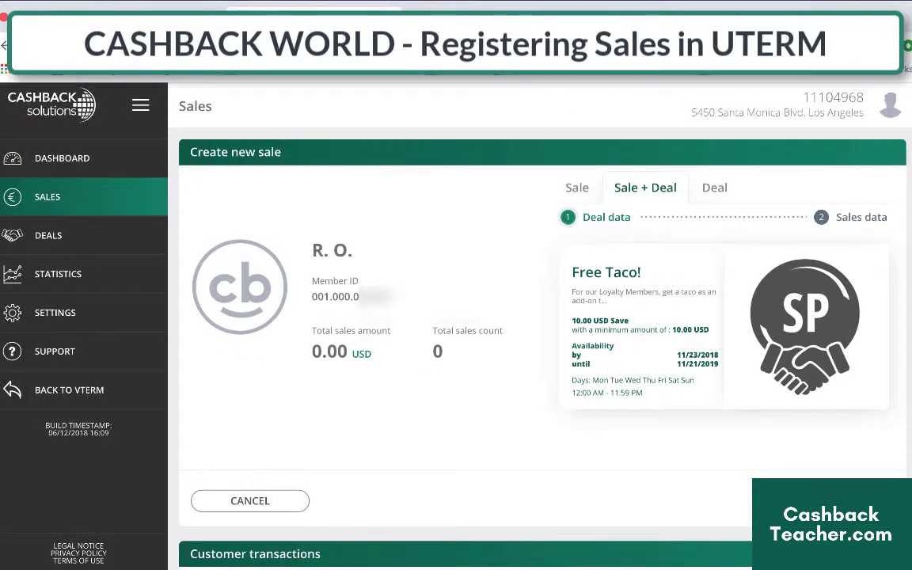
left_click(309, 7)
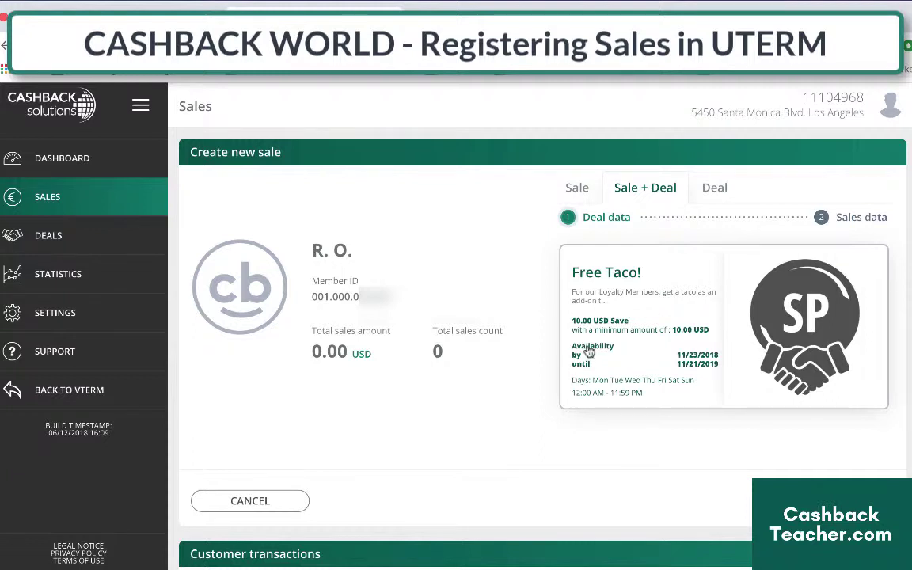
left_click(590, 353)
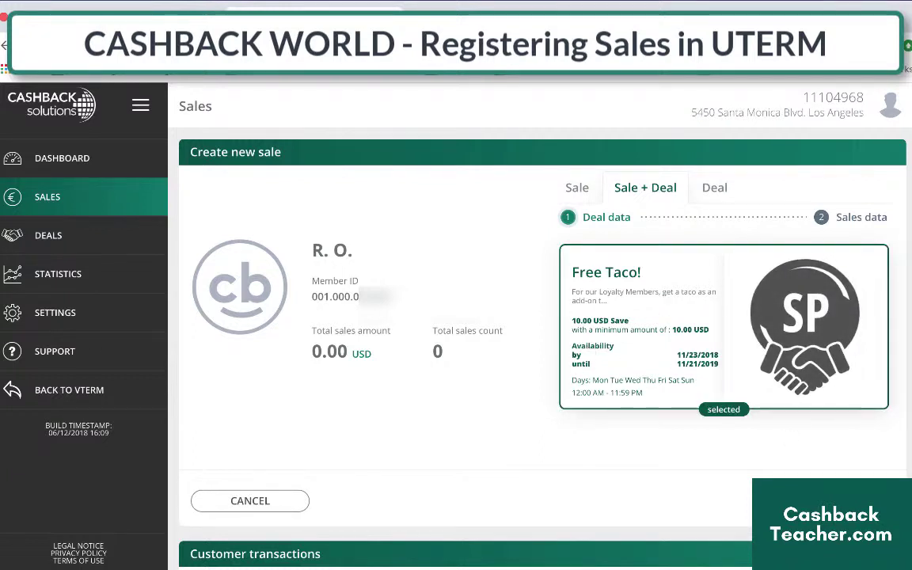
left_click(831, 500)
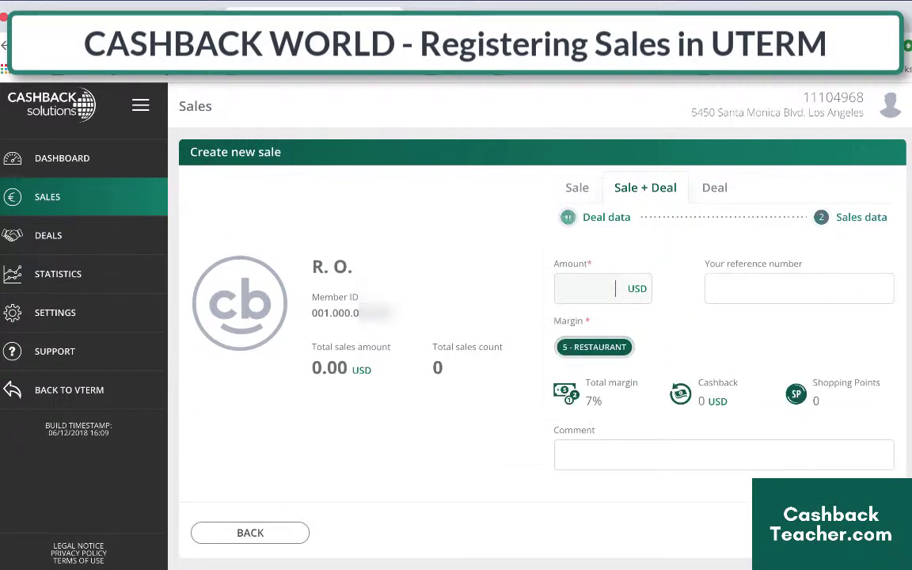
left_click(593, 291)
- Paste the $9.81 amount from sheet cell C11 into UTERM's Amount field
left_click(475, 4)
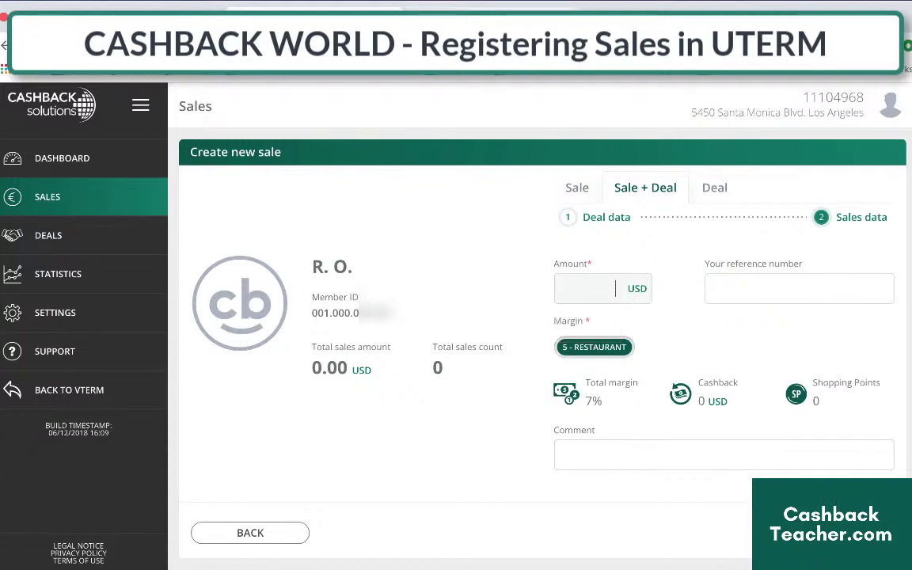
left_click(123, 358)
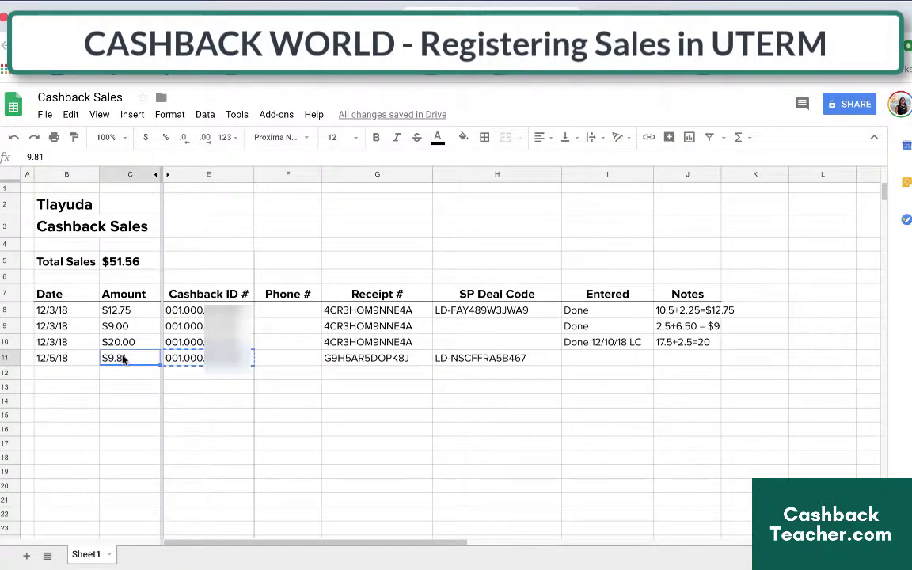
key("ctrl+c")
key("ctrl+shift+Tab")
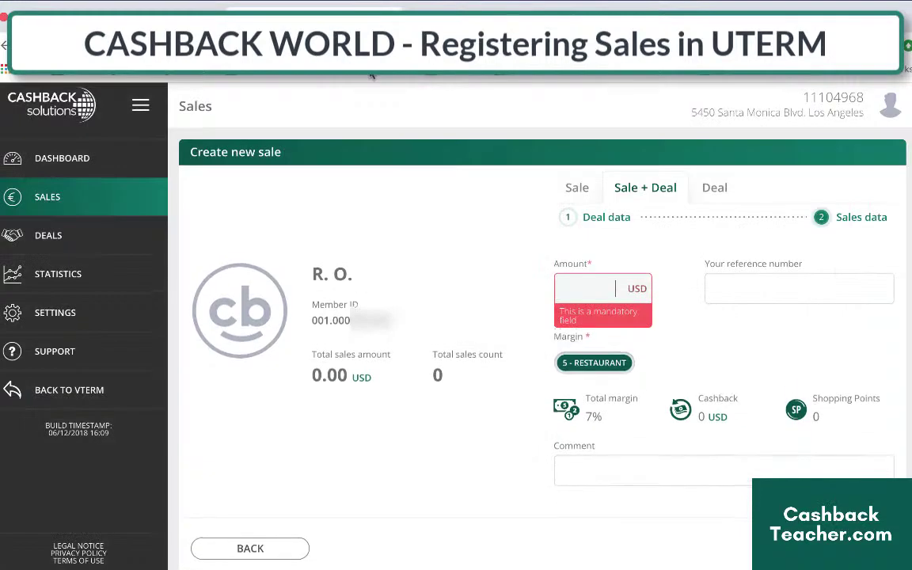
left_click(572, 282)
key("ctrl+v")
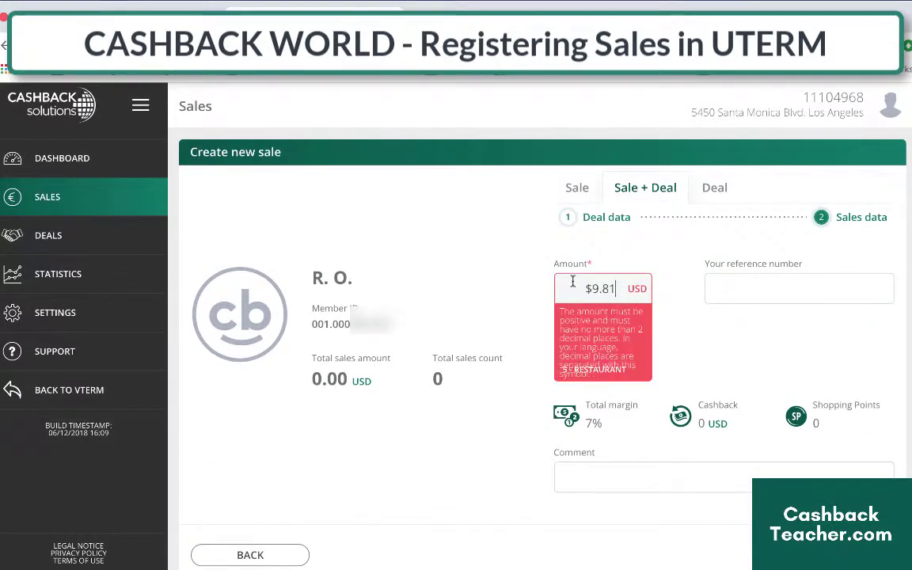
- Put the row-11 receipt number from cell G11 in the Comment and remove the $ from the amount
left_click(628, 474)
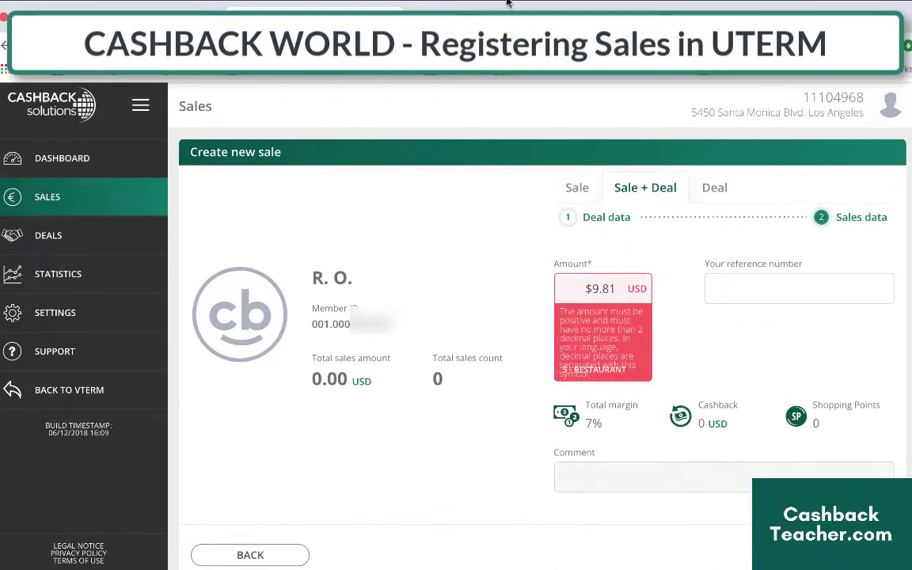
key("ctrl+Tab")
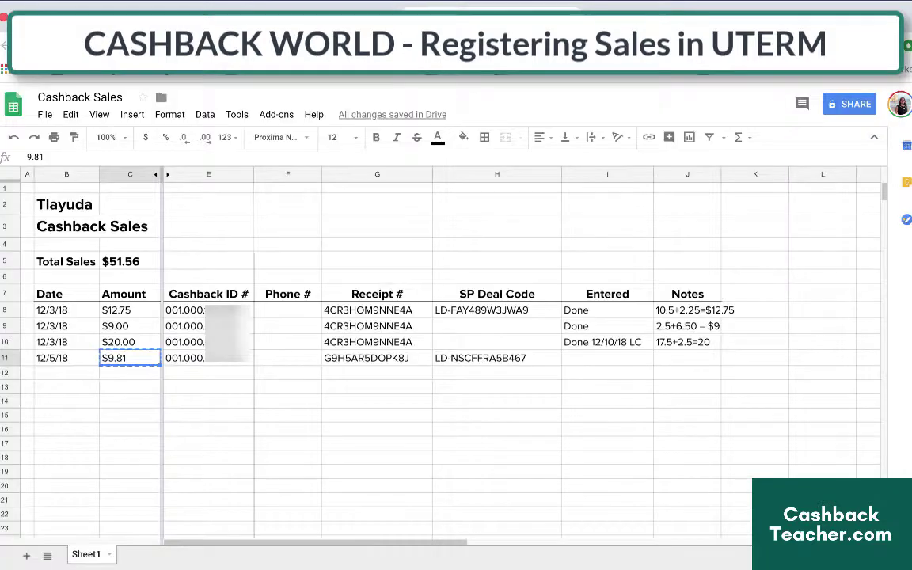
left_click(392, 358)
key("ctrl+c")
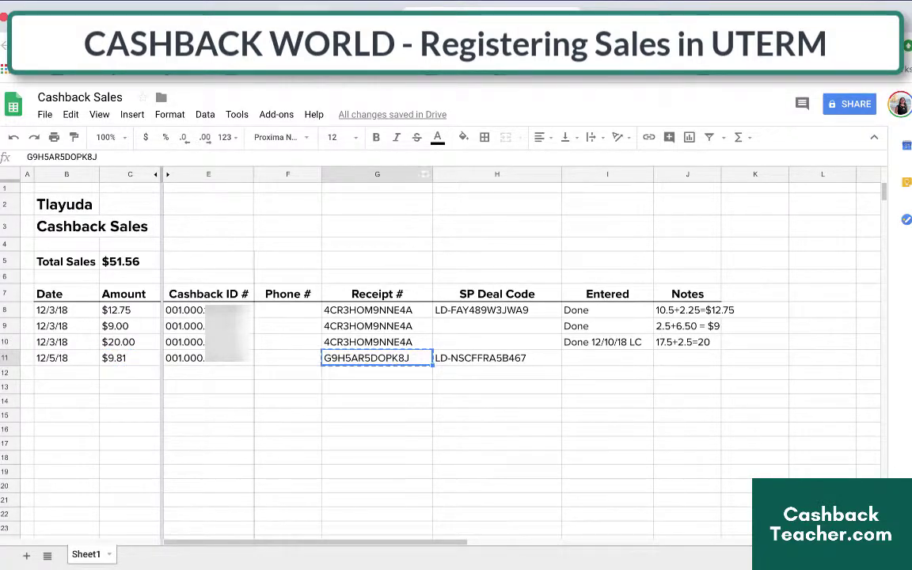
key("ctrl+Tab")
left_click(576, 475)
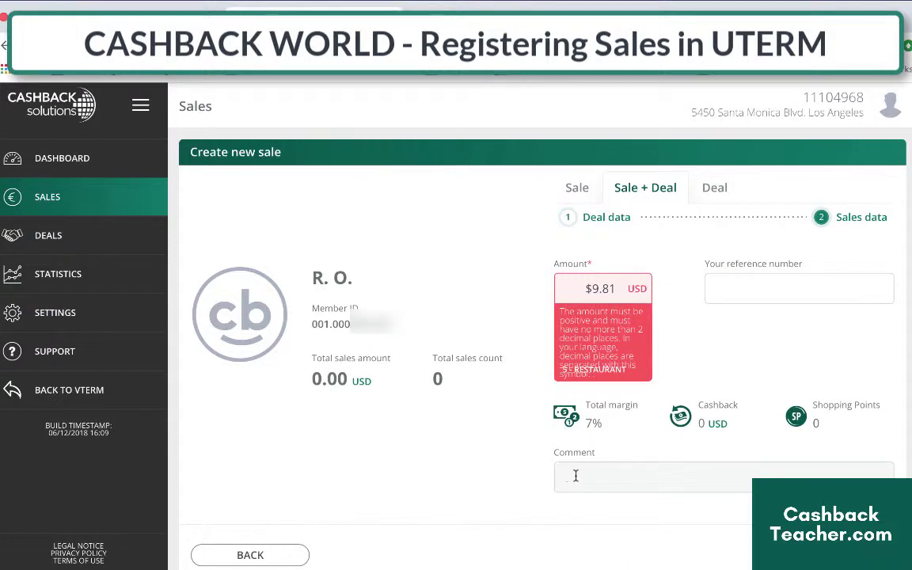
key("ctrl+v")
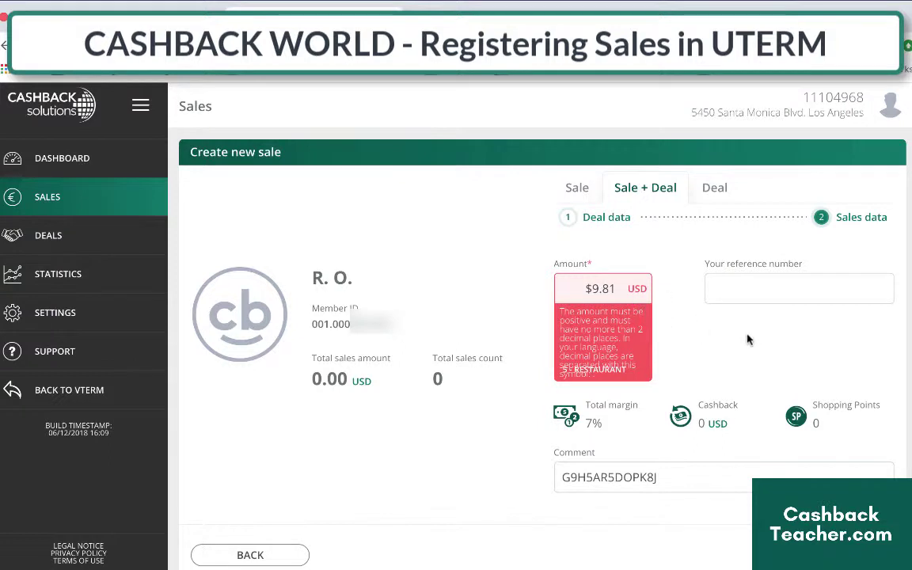
left_click(592, 288)
key("BackSpace")
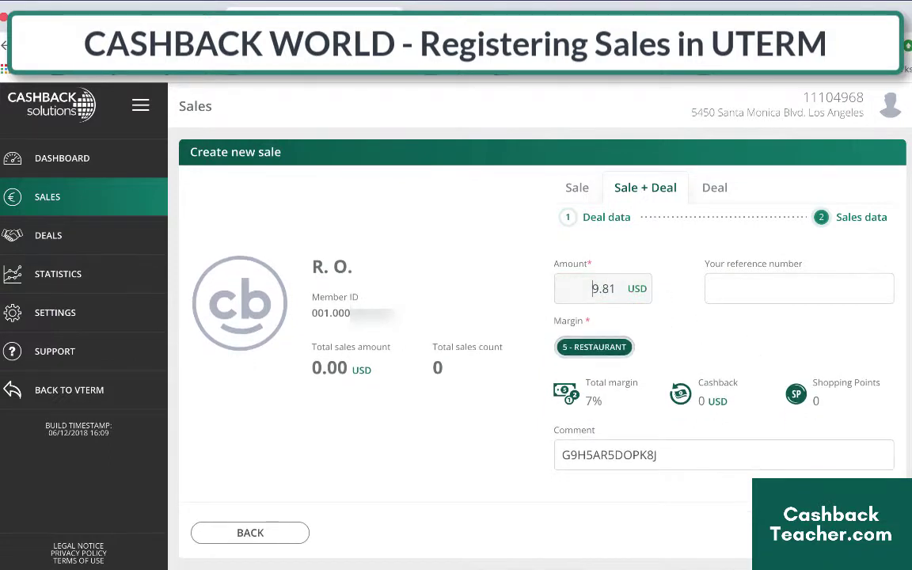
- Let the cashback recalculate to 0.19 USD, then submit the 9.81 USD Free Taco sale
left_click(749, 283)
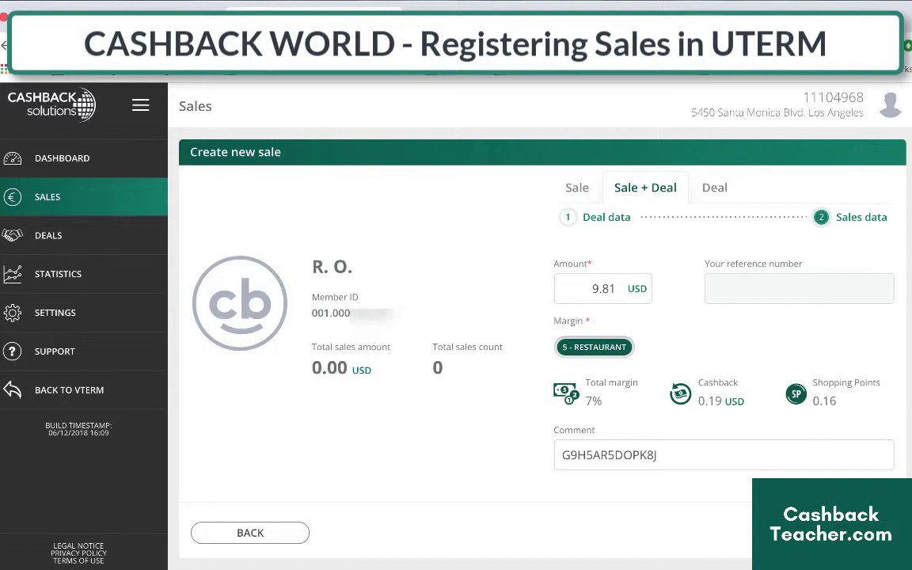
key("Return")
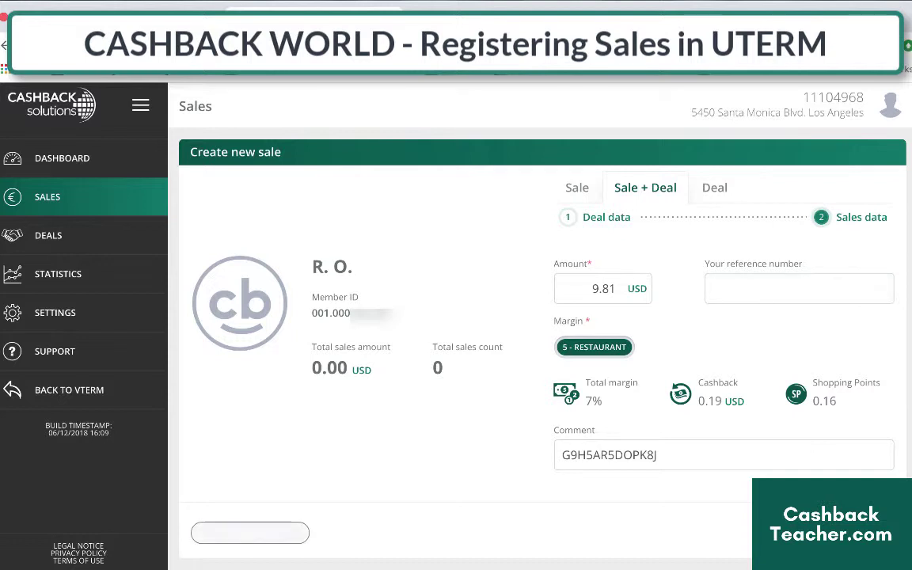